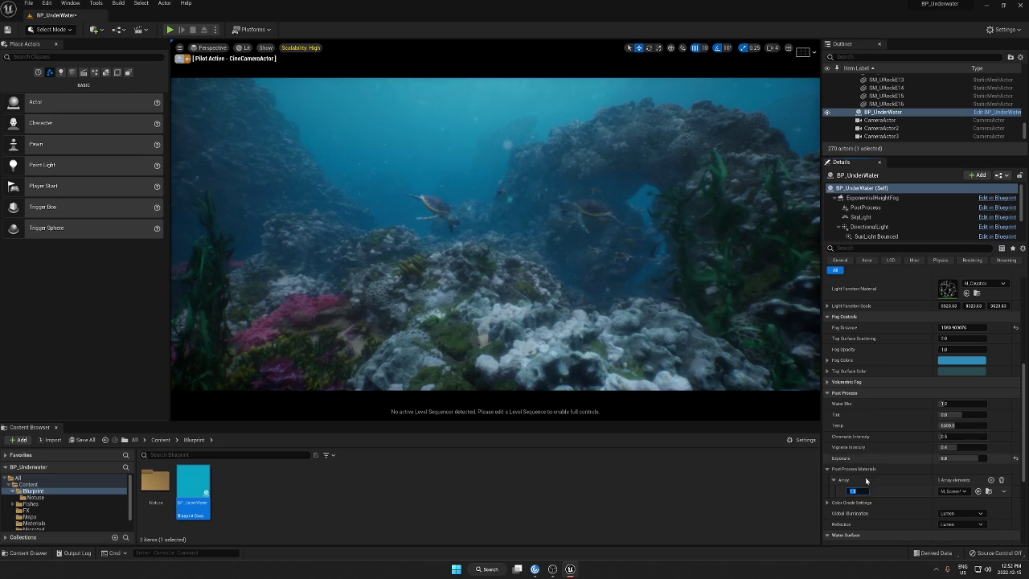
# Step: Collapse the post-process materials list and expand Color Grade Settings to the Contrast wheel
pyautogui.click(828, 469)
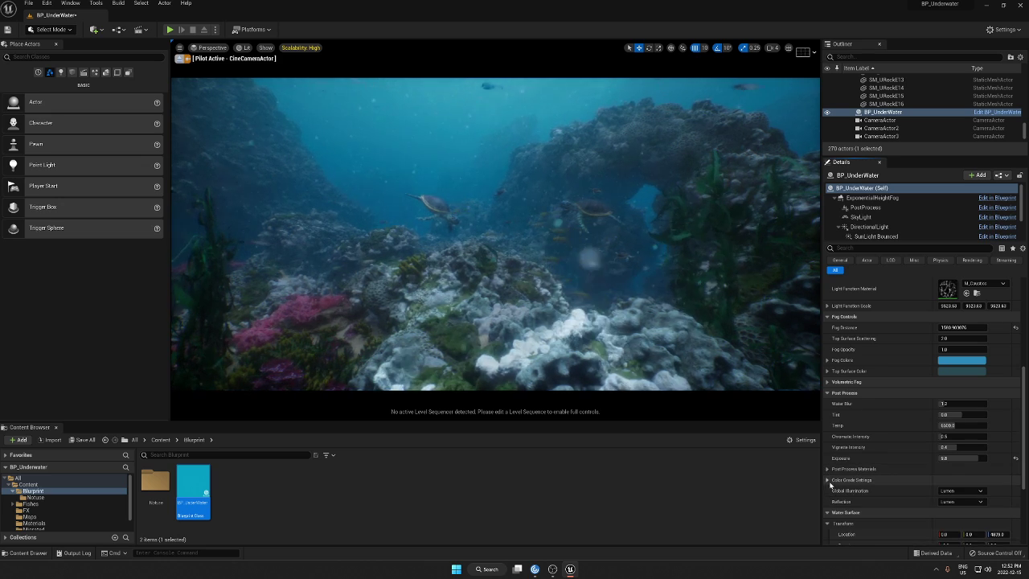
pyautogui.click(829, 482)
pyautogui.scroll(-2, 832, 482)
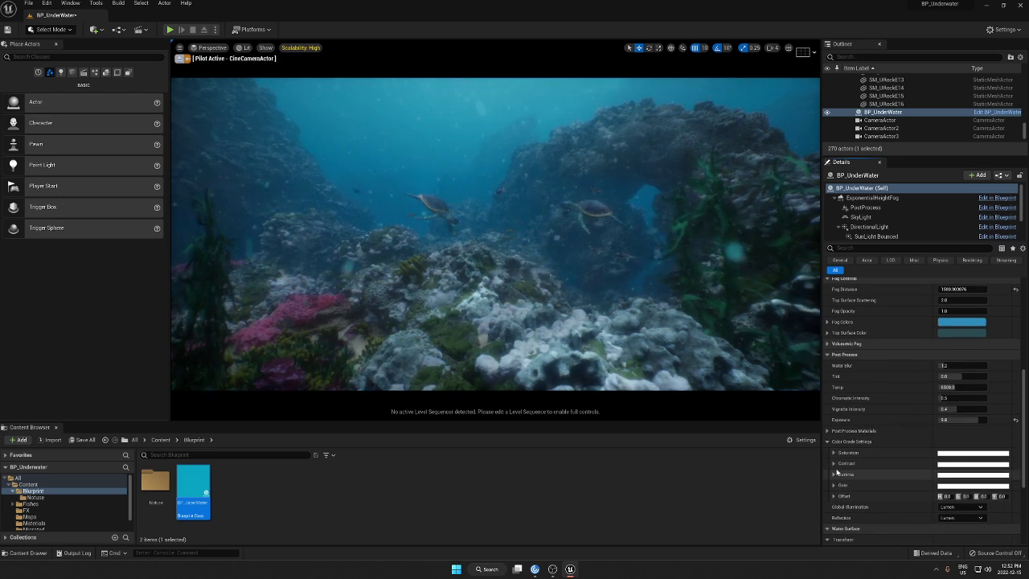
pyautogui.click(833, 464)
pyautogui.scroll(-2, 848, 462)
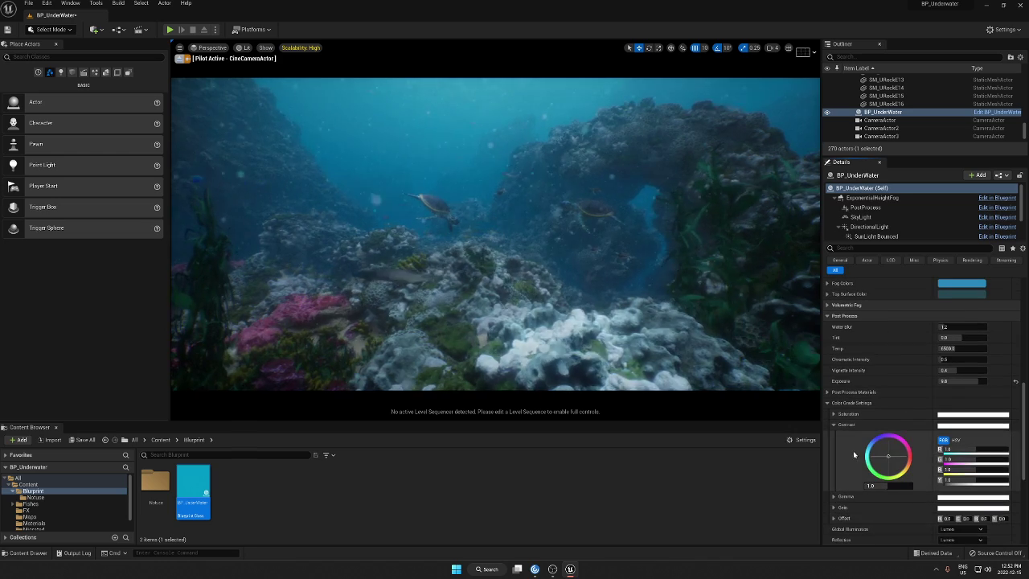
pyautogui.click(833, 496)
pyautogui.click(833, 497)
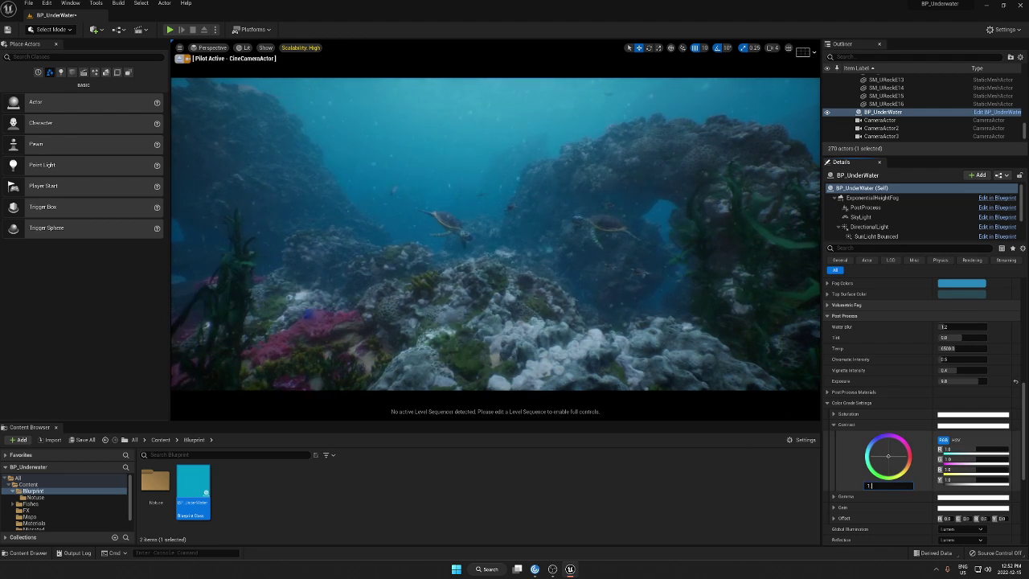
# Step: Try a contrast of 1.3, previewing it full screen, then compare against 1.0
pyautogui.write('.3')
pyautogui.press('Return')
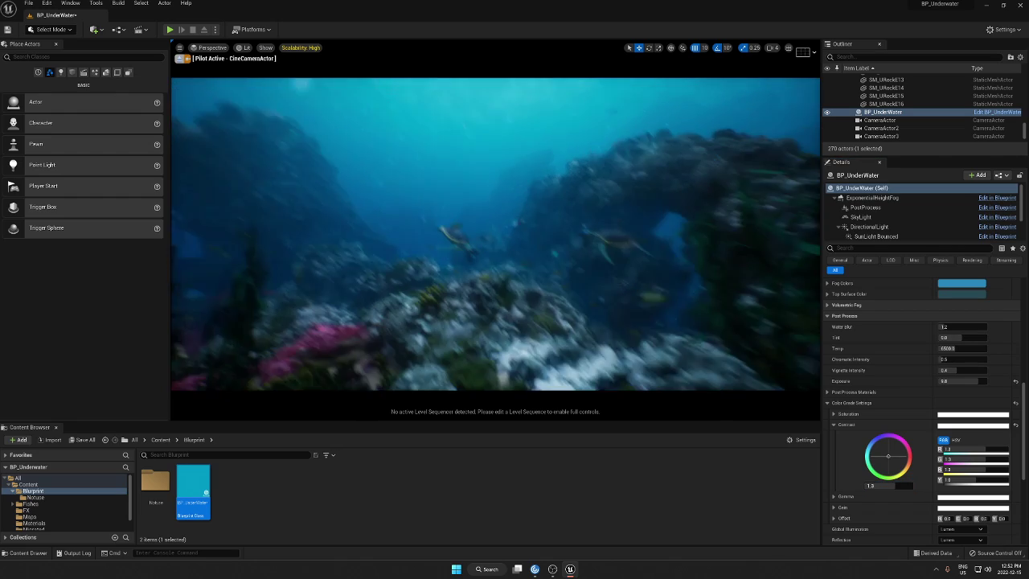
pyautogui.press('F11')
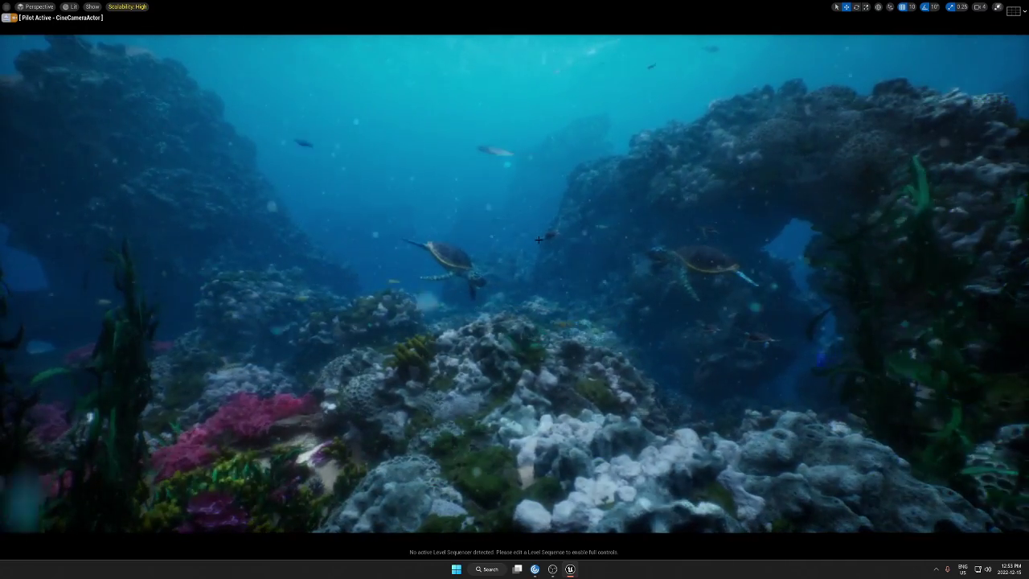
pyautogui.press('F11')
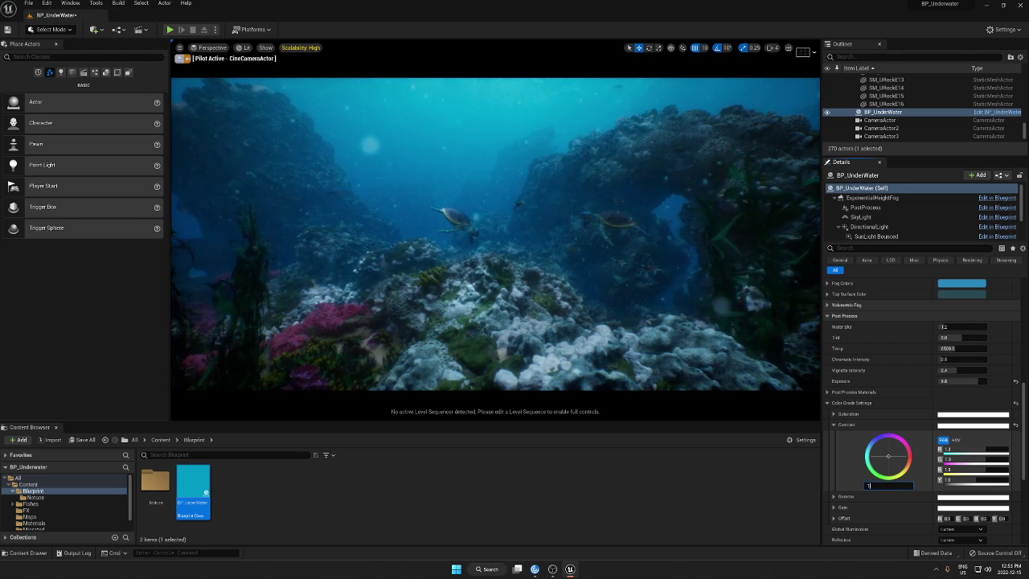
pyautogui.press('Return')
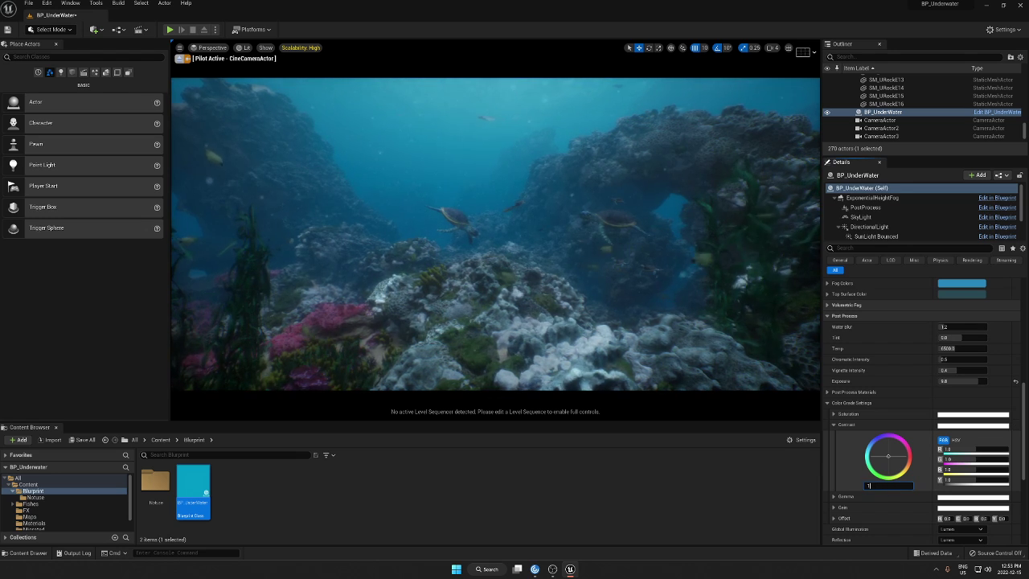
pyautogui.write('1.3')
pyautogui.press('Return')
# Step: Undo a trial pink-purple contrast tint and settle the contrast at 1.1
pyautogui.moveTo(882, 445); pyautogui.dragTo(872, 454)
pyautogui.hotkey('ctrl', 'z')
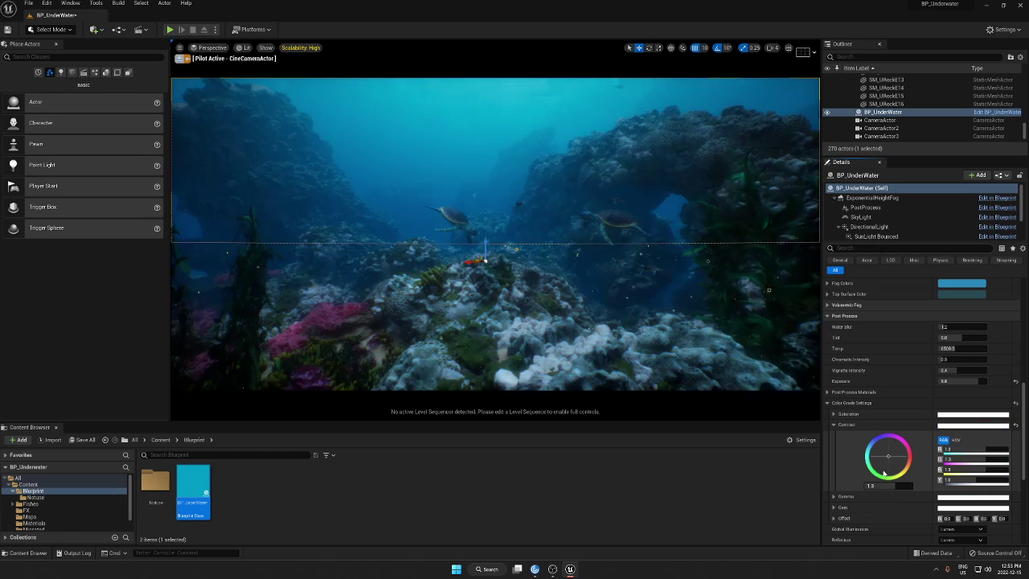
pyautogui.write('1.1')
pyautogui.press('Return')
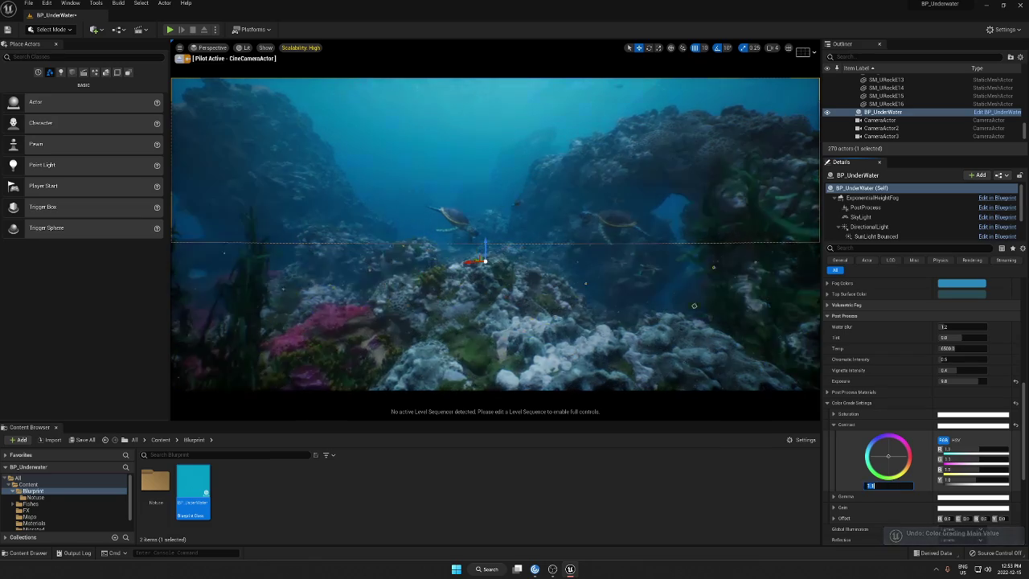
pyautogui.write('1')
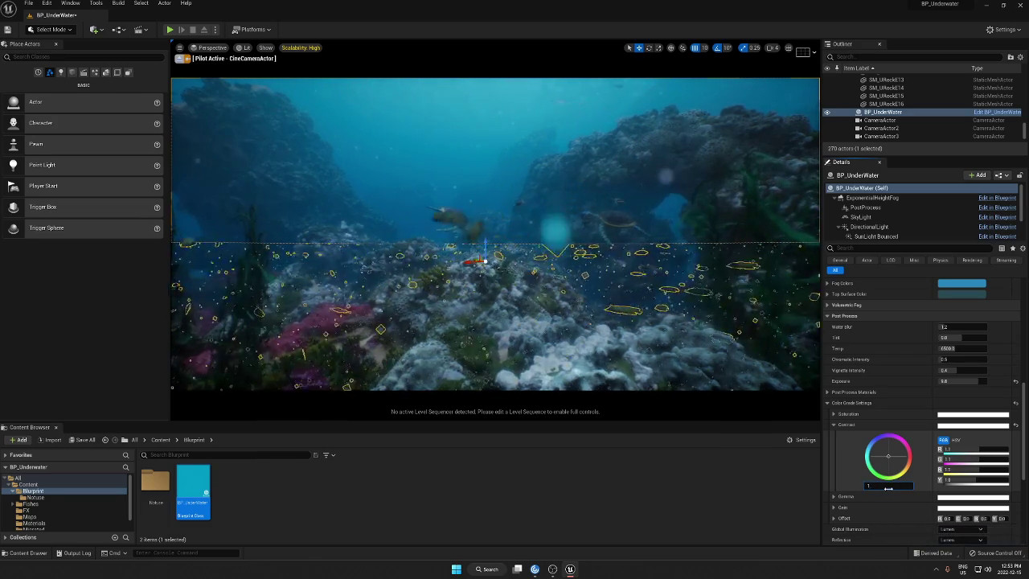
pyautogui.press('Return')
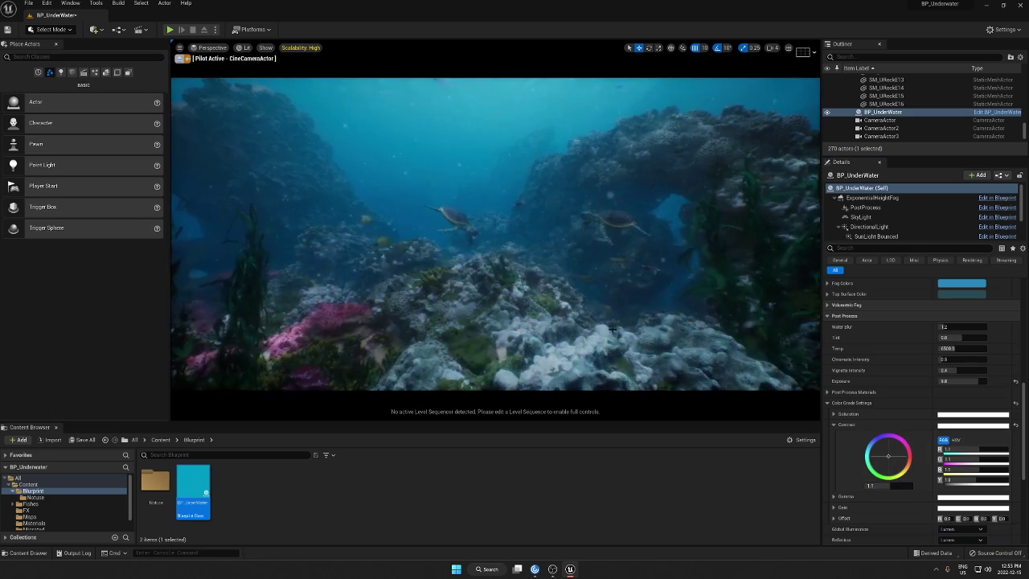
# Step: Expand the Gamma wheel, try a gamma of 0.67, then undo it
pyautogui.click(836, 496)
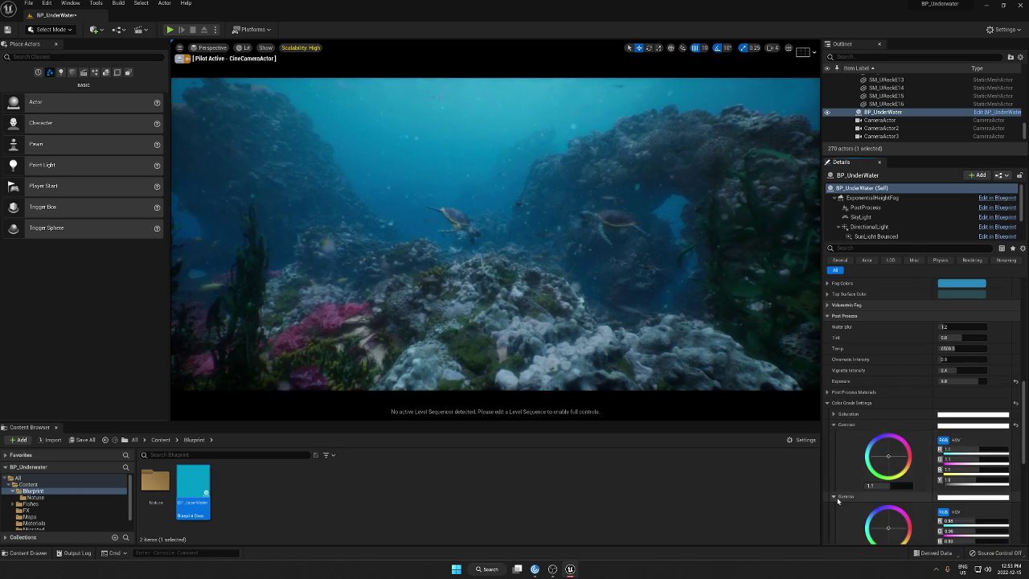
pyautogui.scroll(-2, 852, 482)
pyautogui.write('0.67')
pyautogui.press('Return')
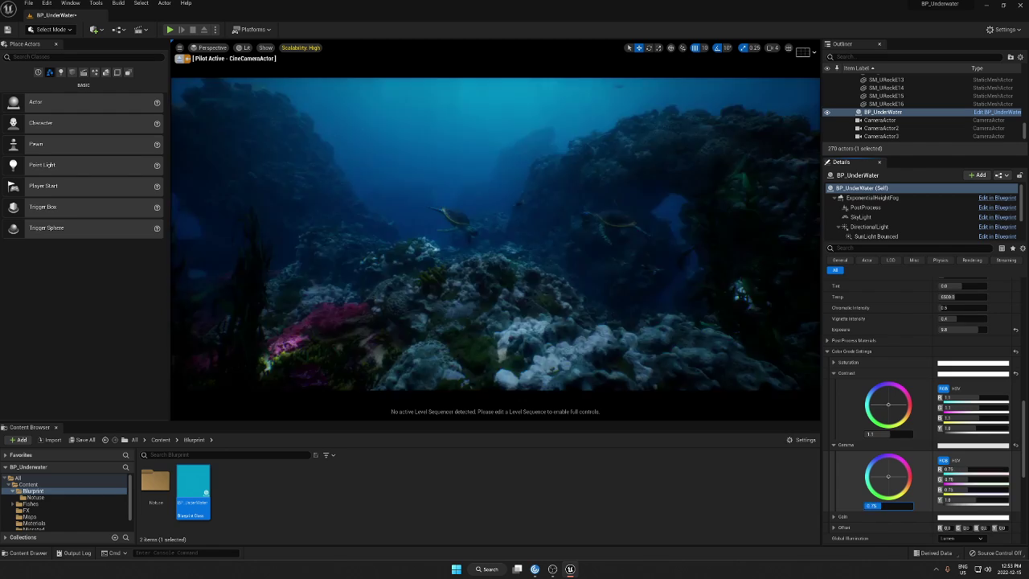
pyautogui.hotkey('ctrl', 'z')
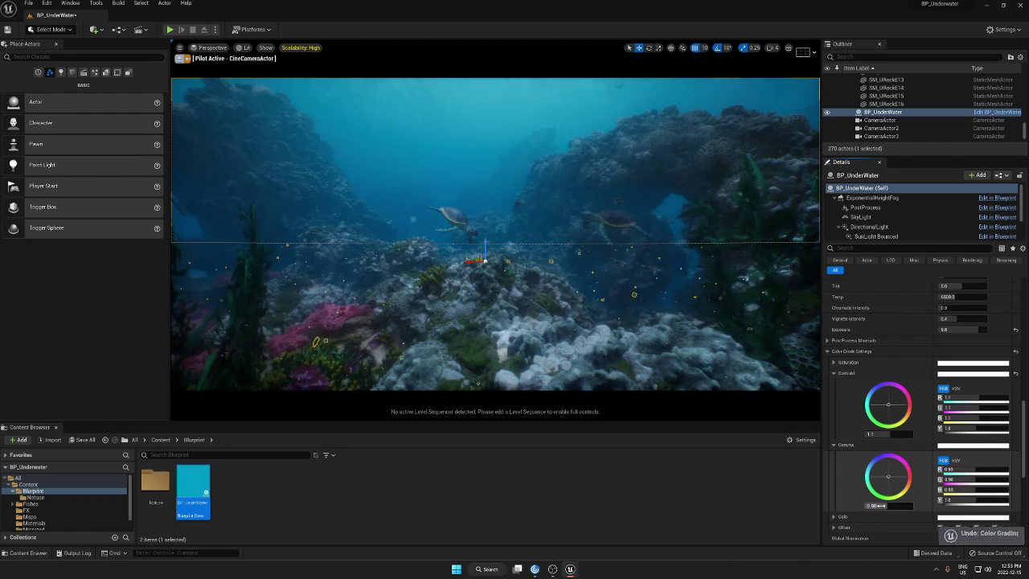
# Step: Undo a trial gamma tint, collapse Gamma and hide viewport editor icons with G
pyautogui.moveTo(888, 476)
pyautogui.mouseDown()
pyautogui.moveTo(876, 471)
pyautogui.moveTo(884, 485)
pyautogui.mouseUp()
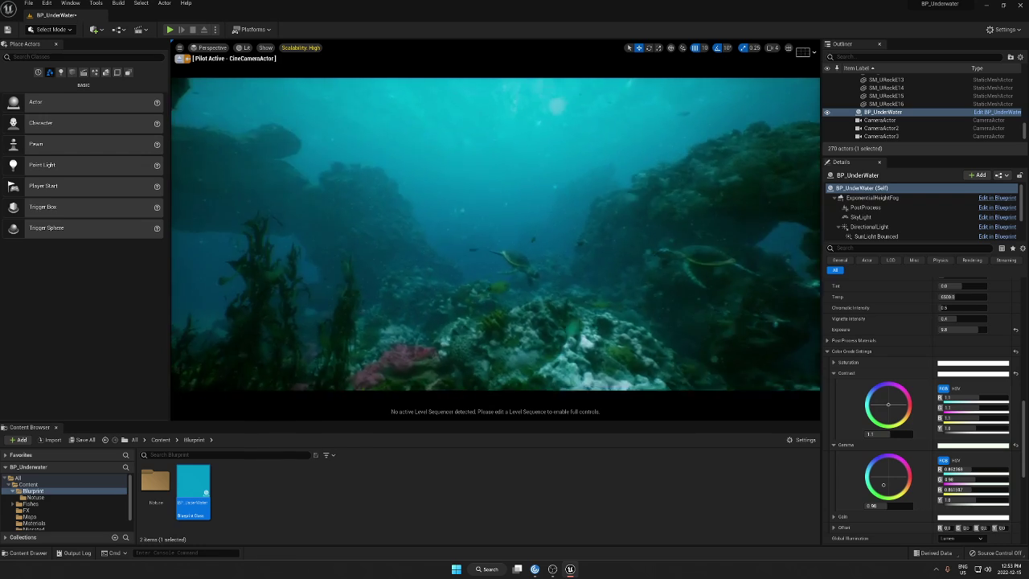
pyautogui.hotkey('ctrl', 'z')
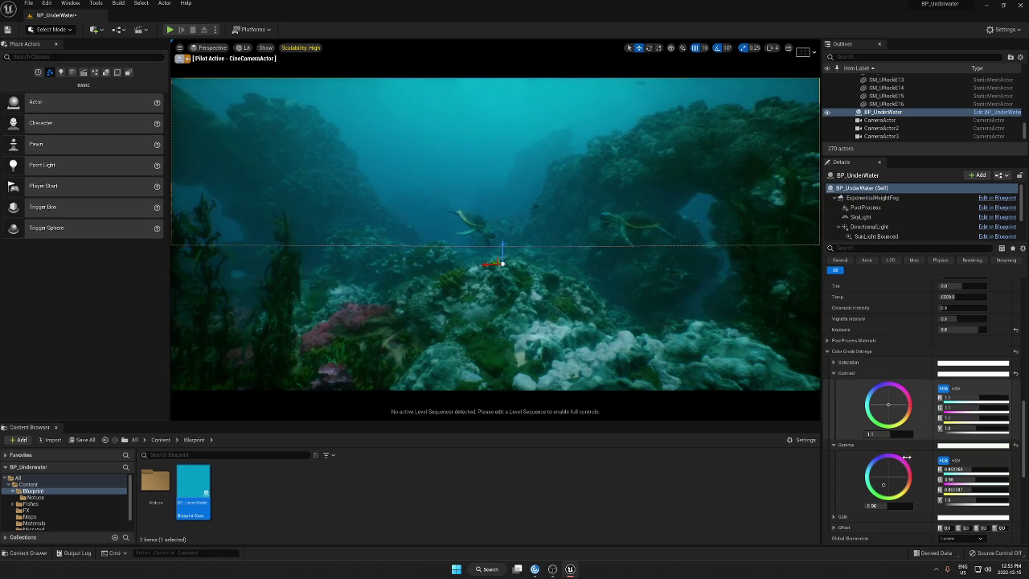
pyautogui.click(833, 445)
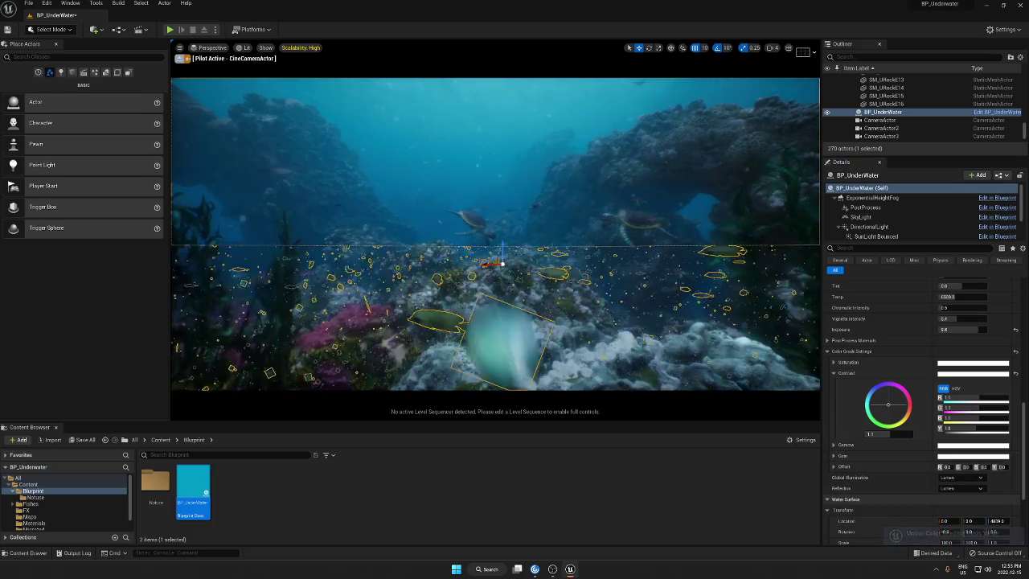
pyautogui.press('g')
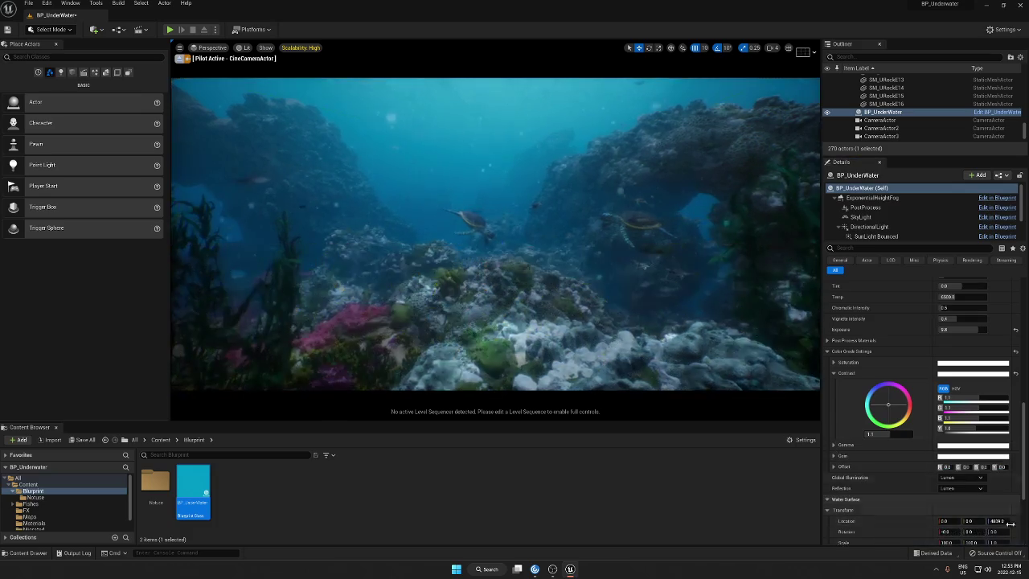
# Step: Glance at the Gain wheel and switch global illumination to Screen Space
pyautogui.click(834, 455)
pyautogui.click(834, 456)
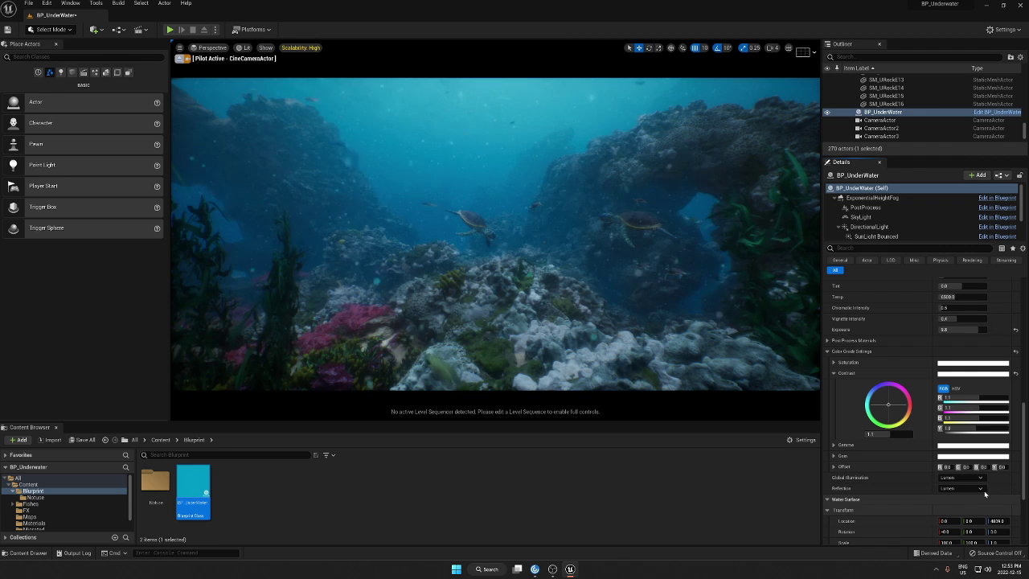
pyautogui.click(960, 477)
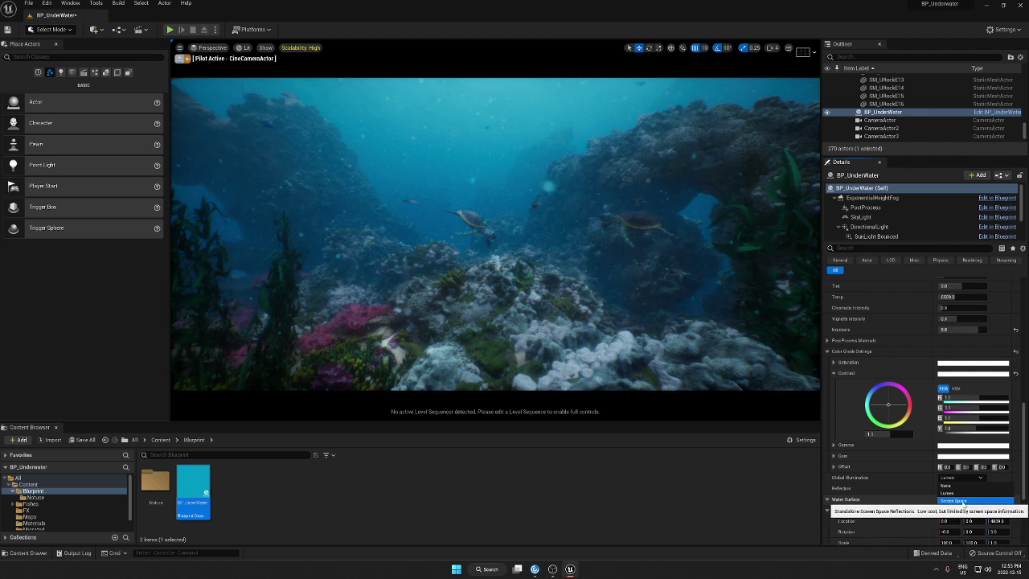
pyautogui.click(953, 500)
# Step: Set reflections to Lumen after trying Screen Space (Beta), then collapse Color Grade Settings
pyautogui.click(960, 488)
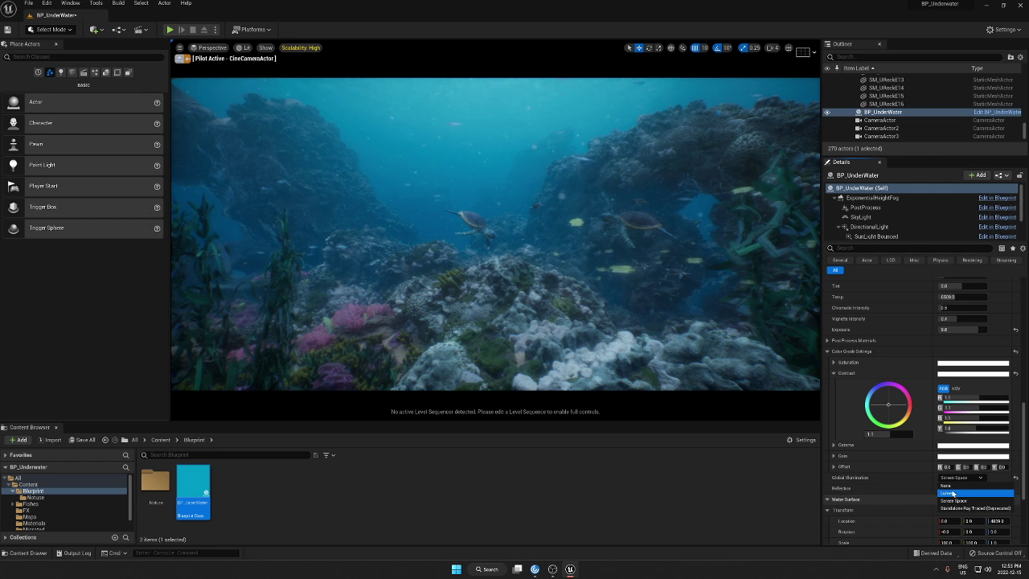
pyautogui.click(953, 492)
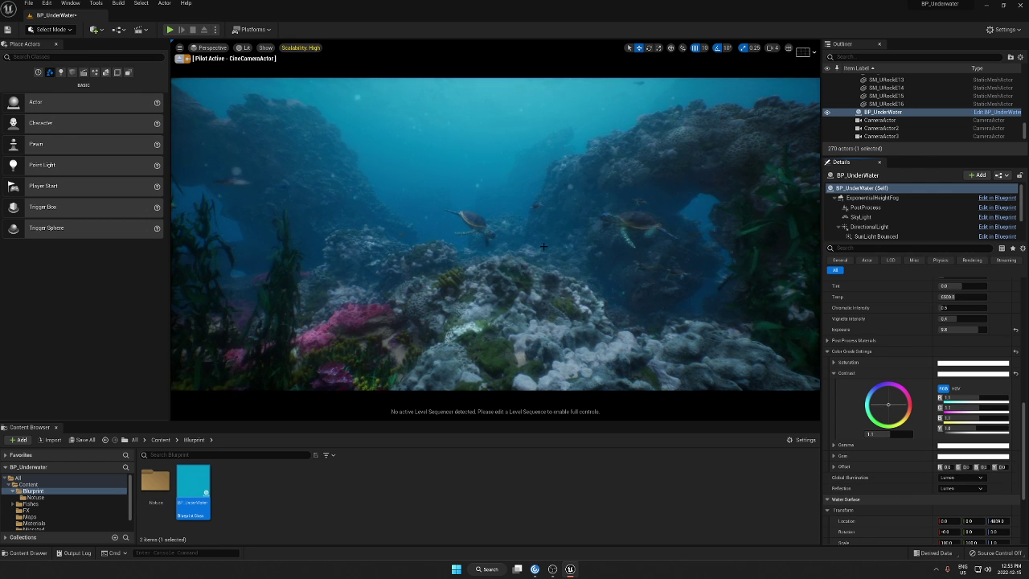
pyautogui.click(967, 490)
pyautogui.click(967, 490)
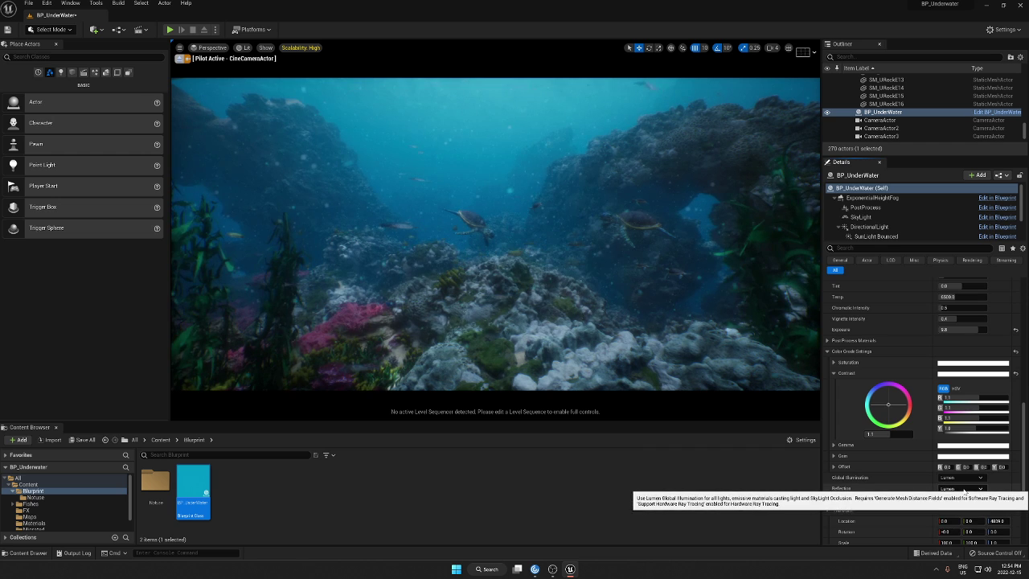
pyautogui.click(965, 489)
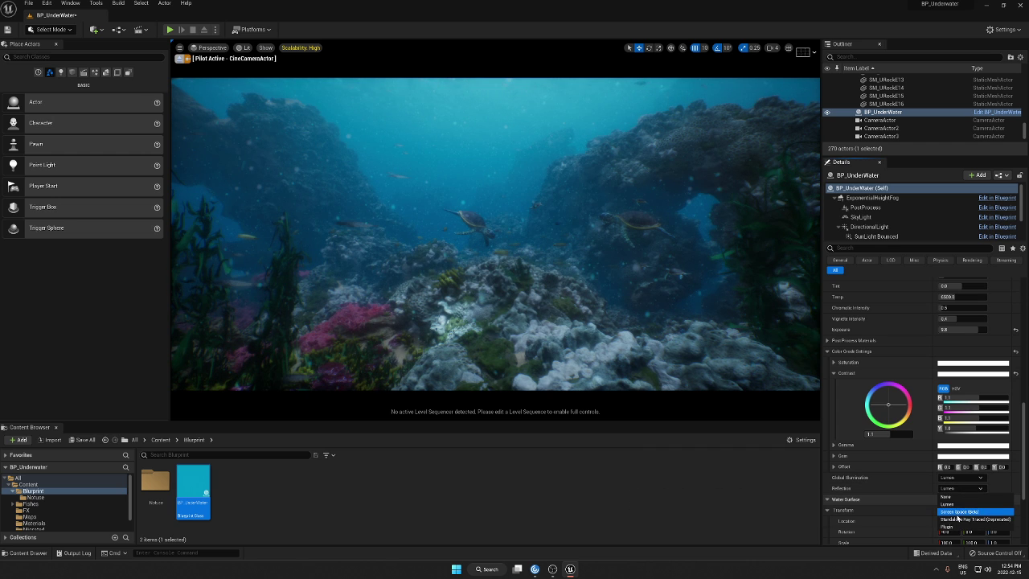
pyautogui.click(954, 512)
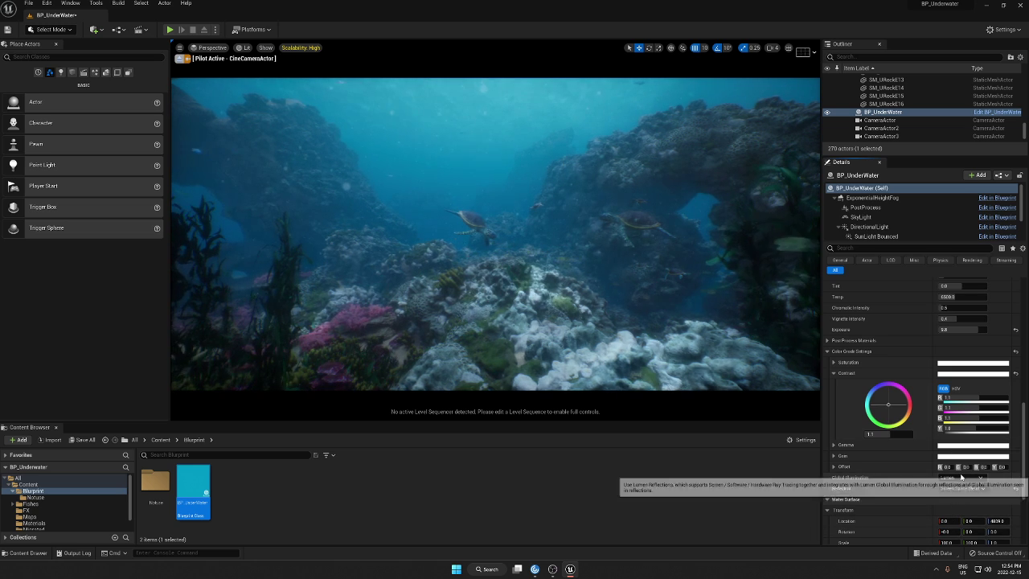
pyautogui.click(965, 490)
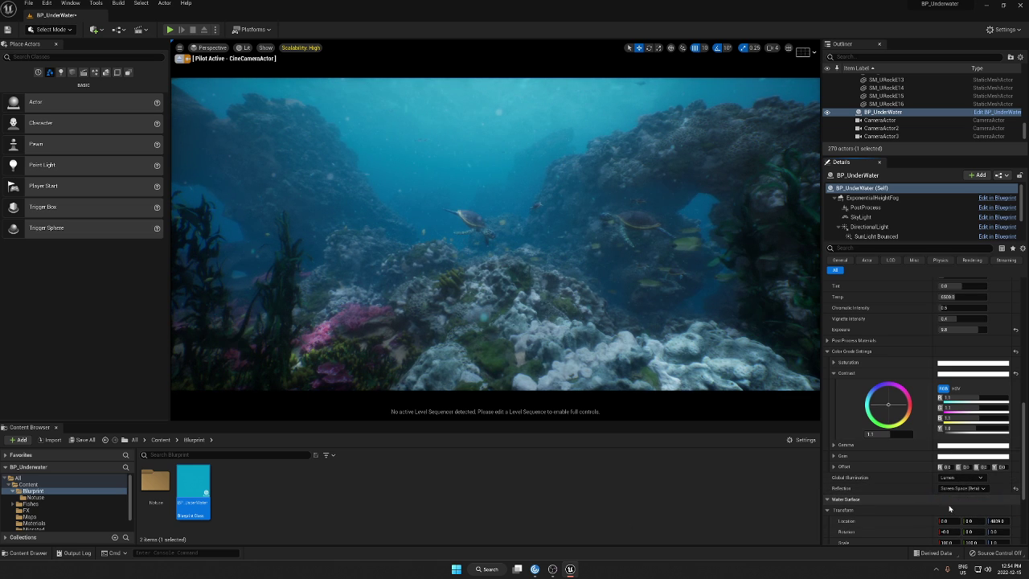
pyautogui.click(956, 500)
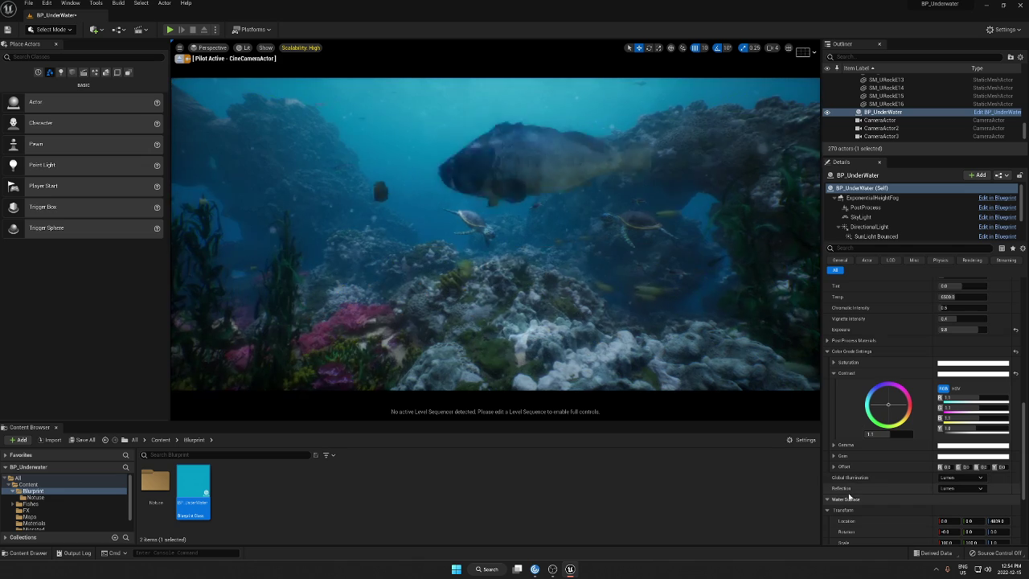
pyautogui.click(830, 352)
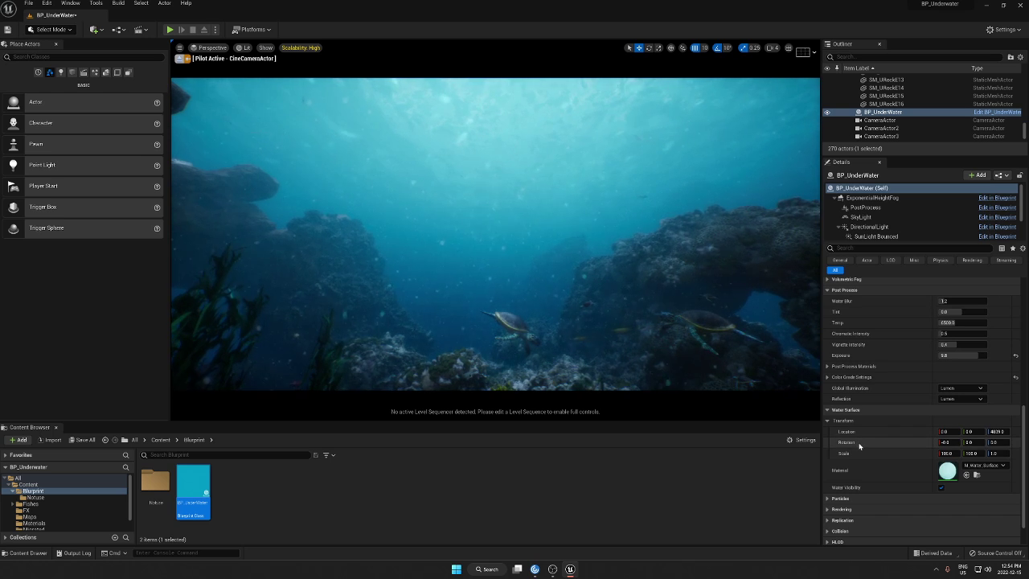
pyautogui.click(941, 487)
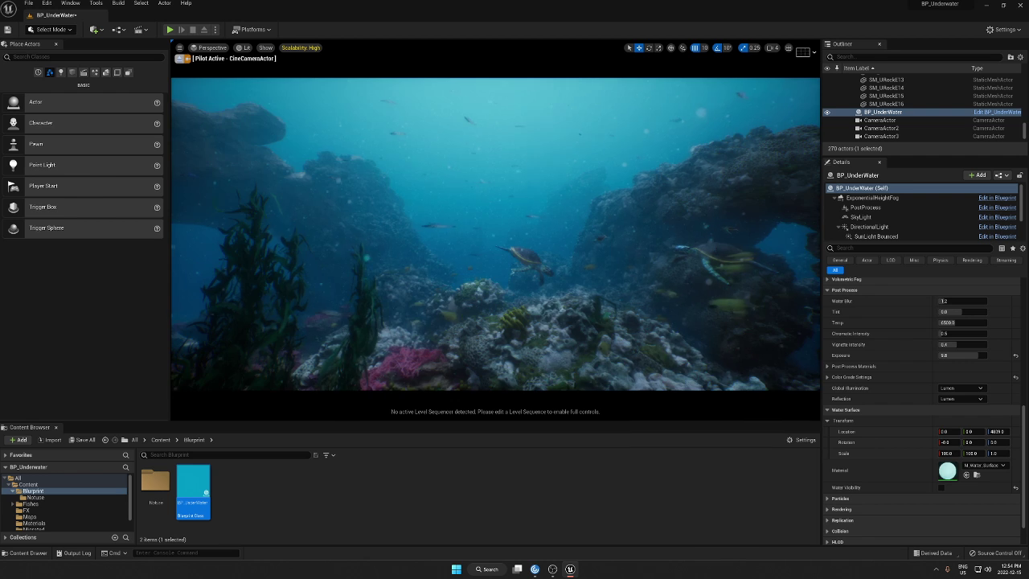
pyautogui.click(941, 486)
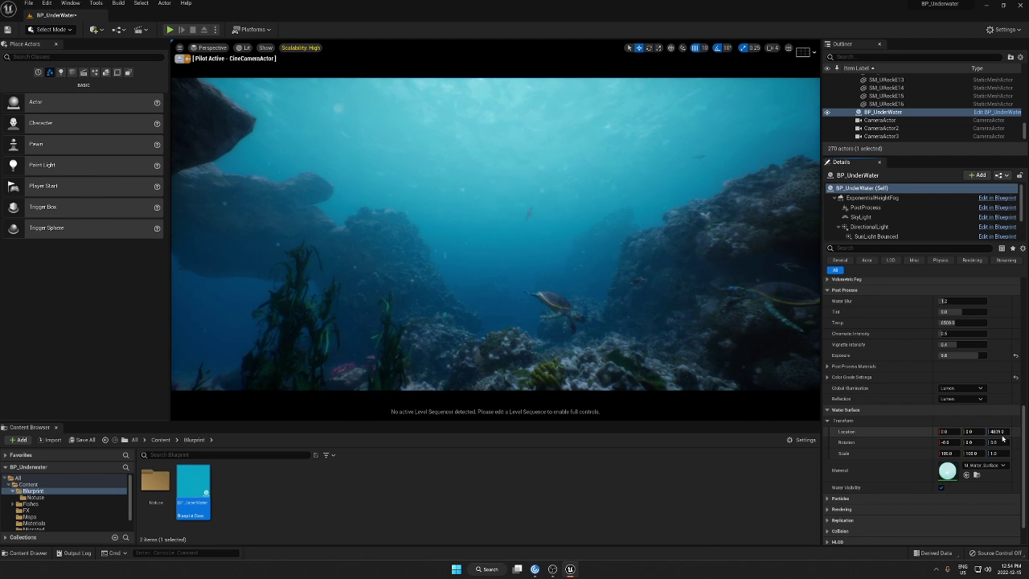
pyautogui.moveTo(996, 432); pyautogui.dragTo(1028, 432)
pyautogui.hotkey('ctrl', 'z')
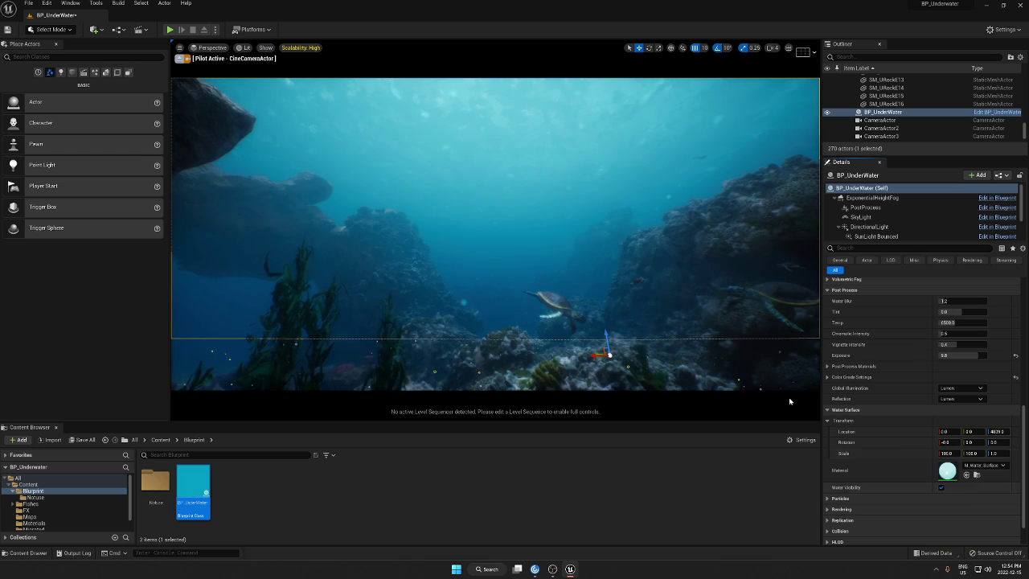
pyautogui.scroll(-1, 934, 426)
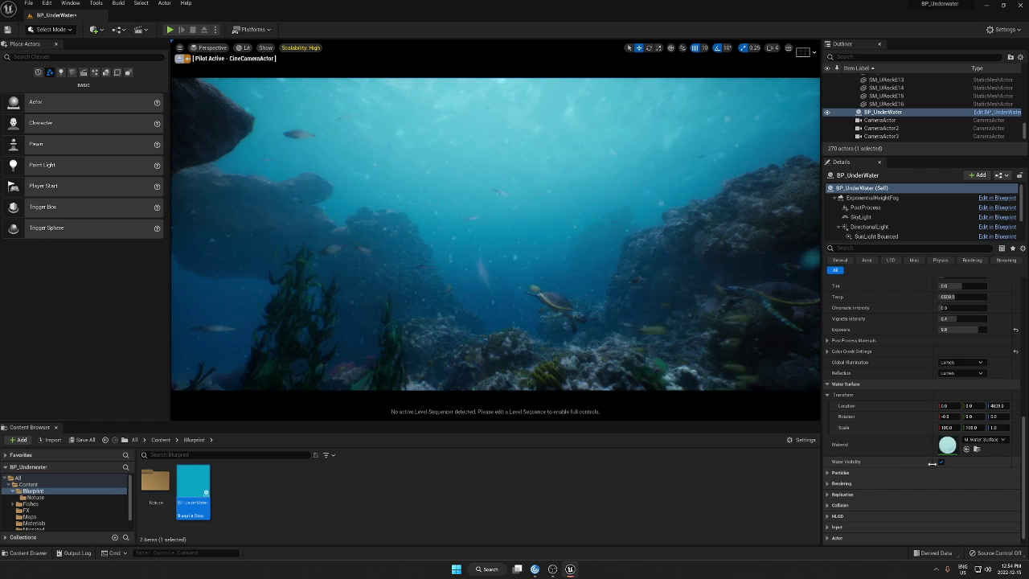
pyautogui.click(941, 463)
pyautogui.click(941, 463)
pyautogui.click(941, 463)
pyautogui.click(941, 463)
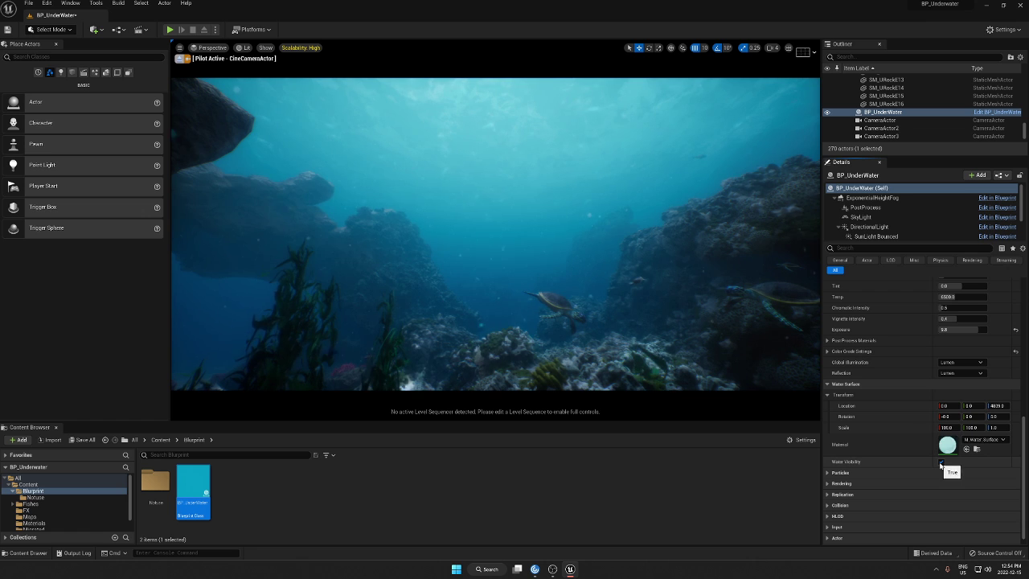
# Step: Collapse Water Surface, expand Particles and select the P_Dirt component to show its Dirt Niagara settings
pyautogui.click(831, 384)
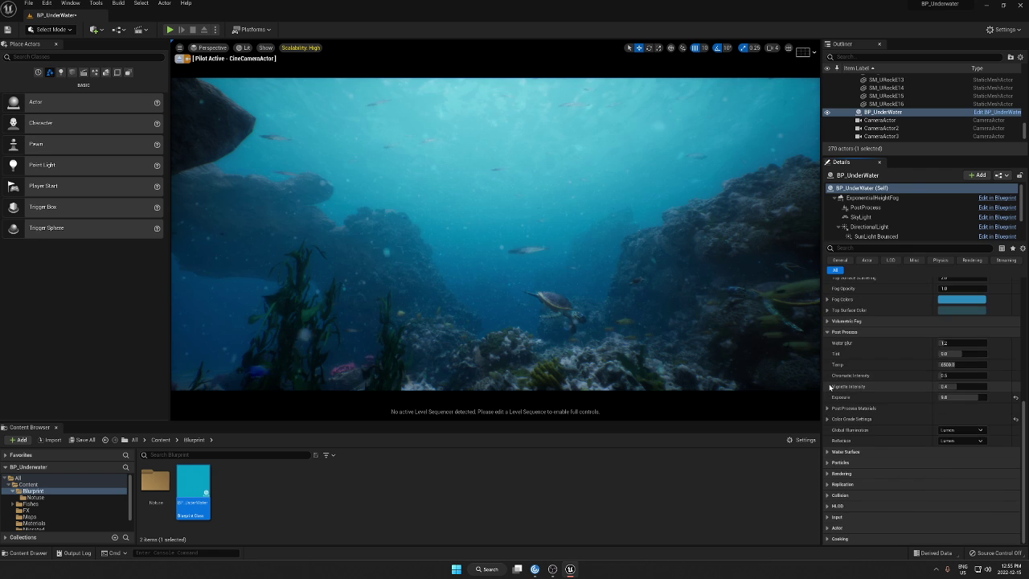
pyautogui.click(830, 465)
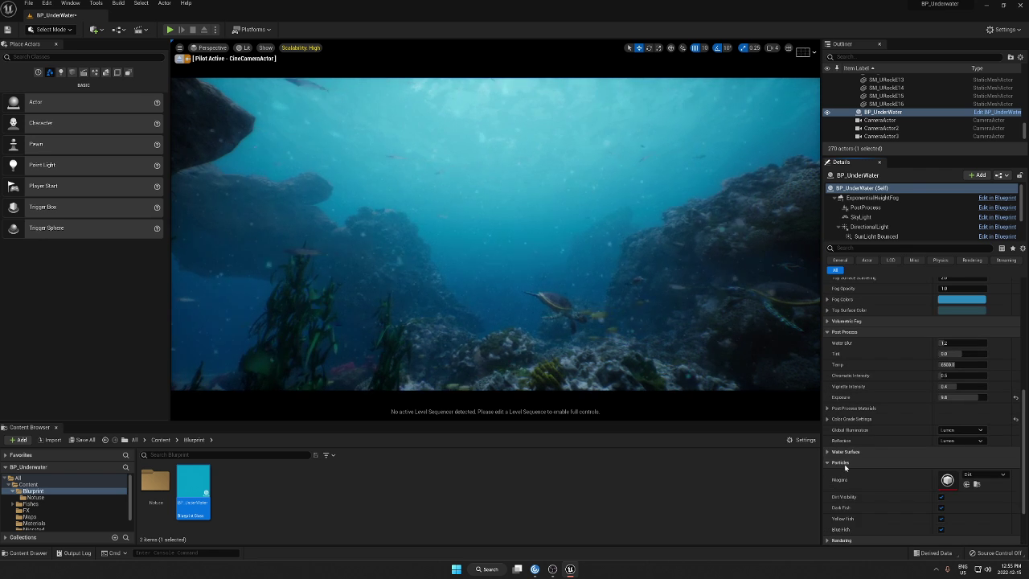
pyautogui.scroll(-1, 835, 446)
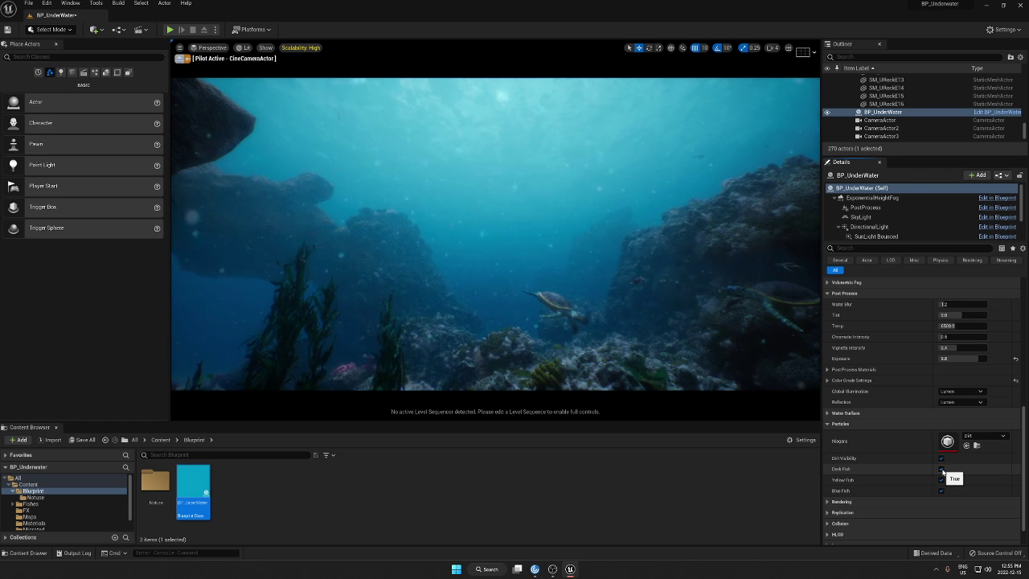
pyautogui.scroll(-1, 889, 220)
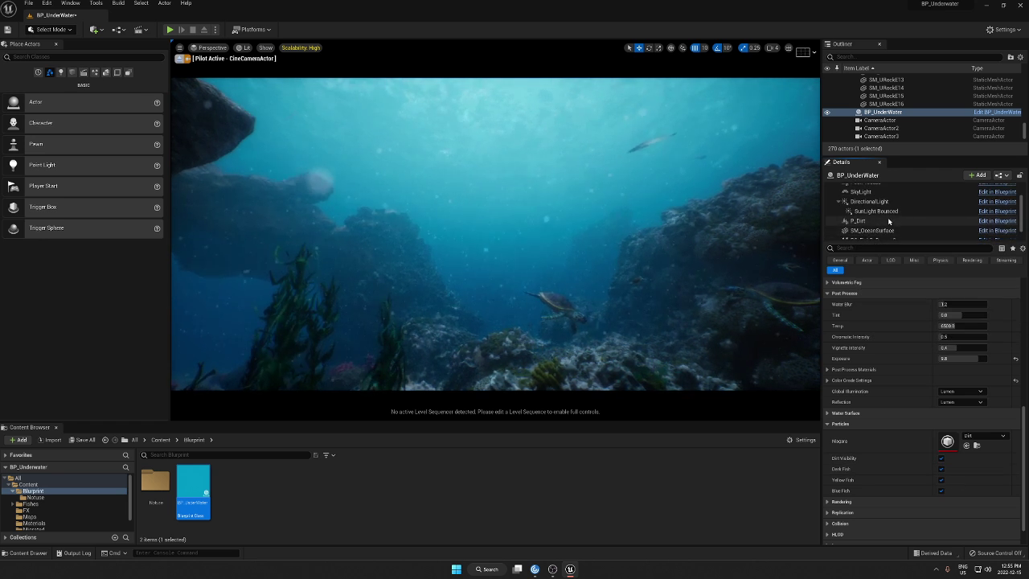
pyautogui.scroll(-1, 888, 220)
pyautogui.click(857, 208)
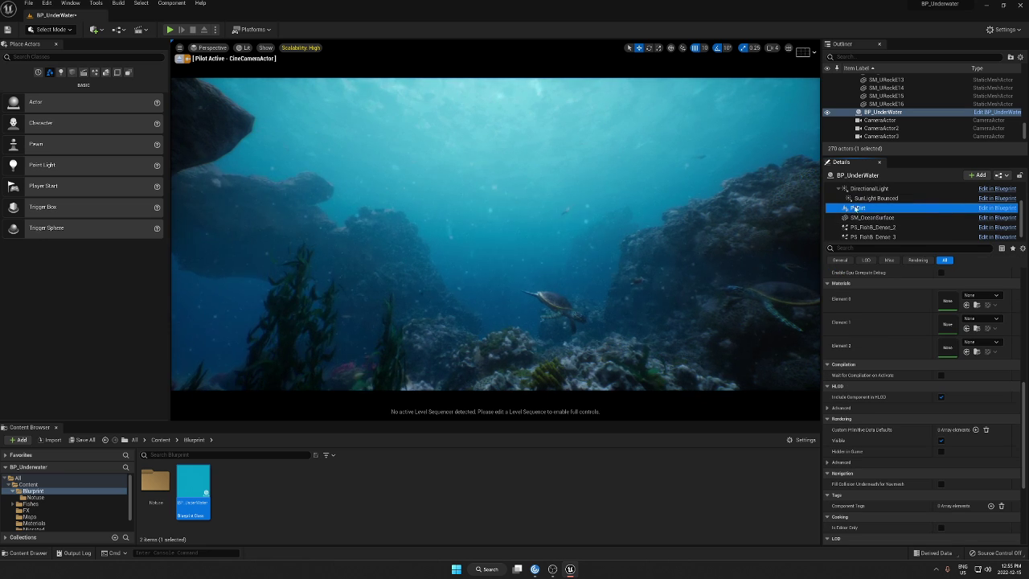
pyautogui.scroll(5, 973, 352)
pyautogui.scroll(3, 974, 347)
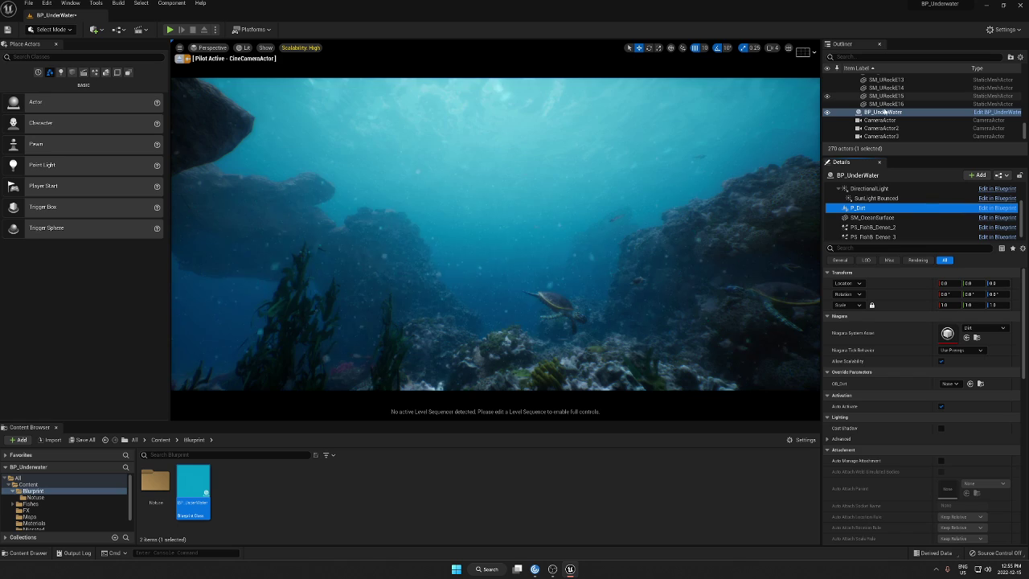
# Step: Reselect BP_UnderWater in the Outliner, switch to game view, and collapse Post Process
pyautogui.click(882, 112)
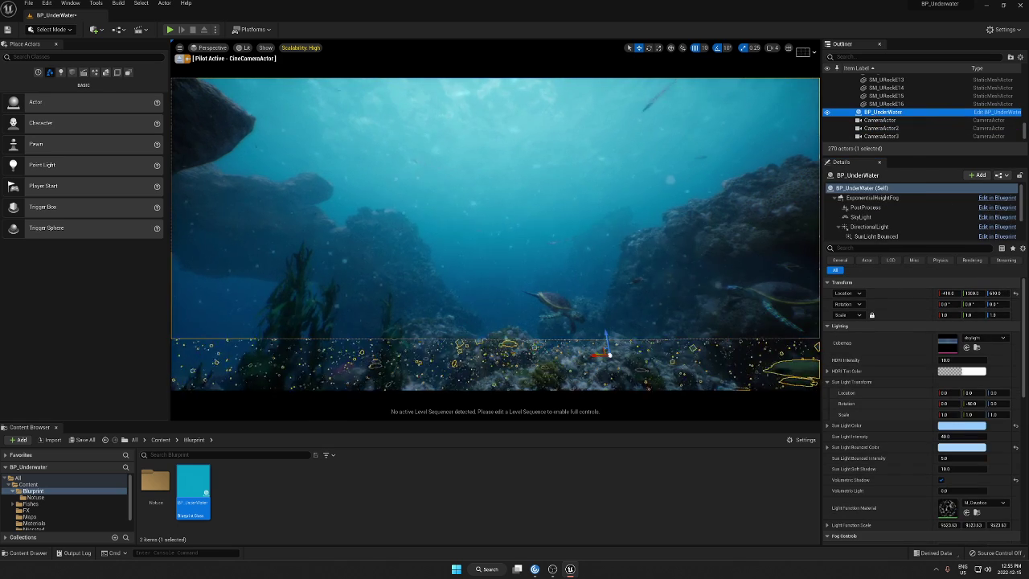
pyautogui.press('g')
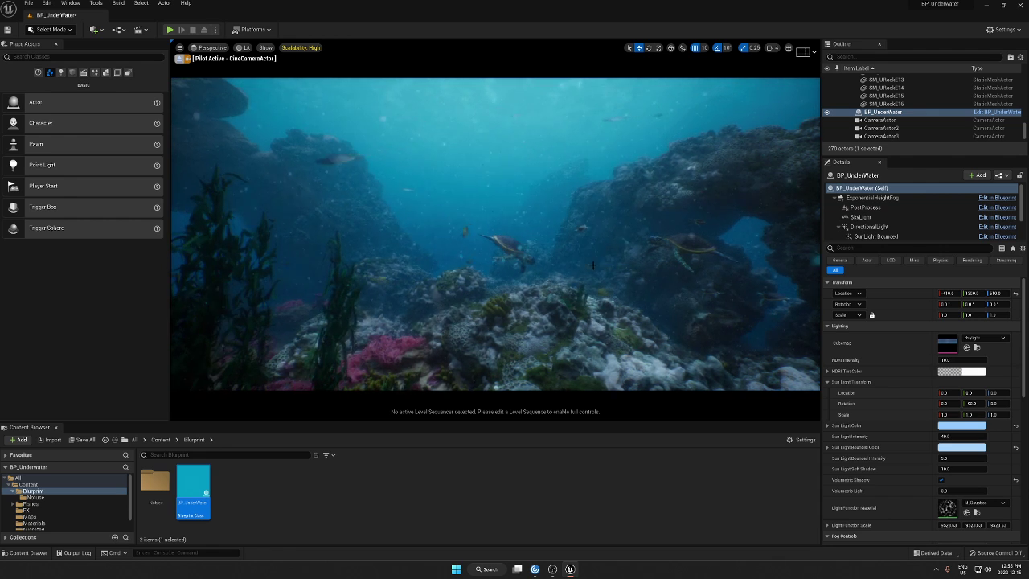
pyautogui.click(879, 120)
pyautogui.click(882, 112)
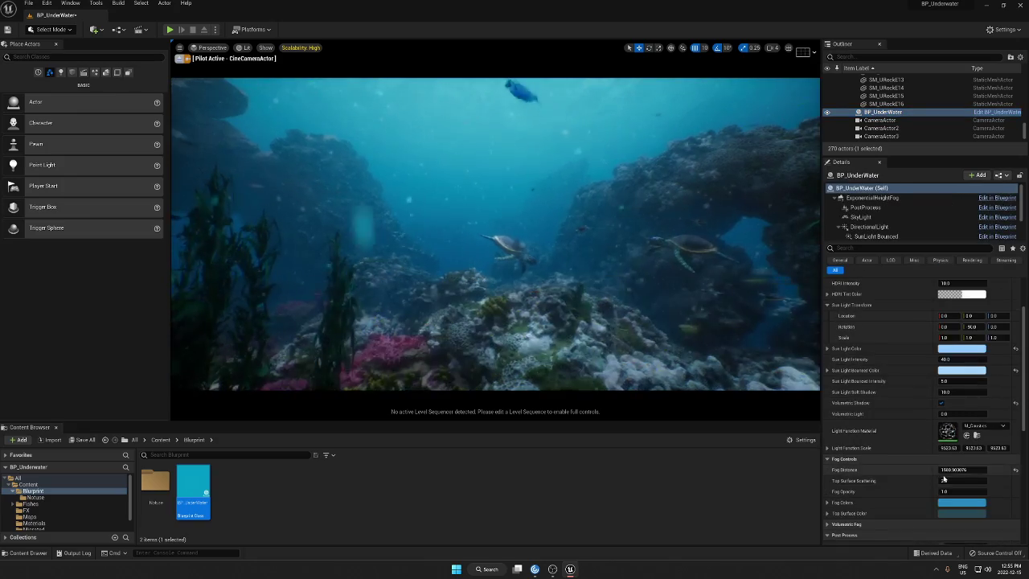
pyautogui.scroll(-5, 943, 479)
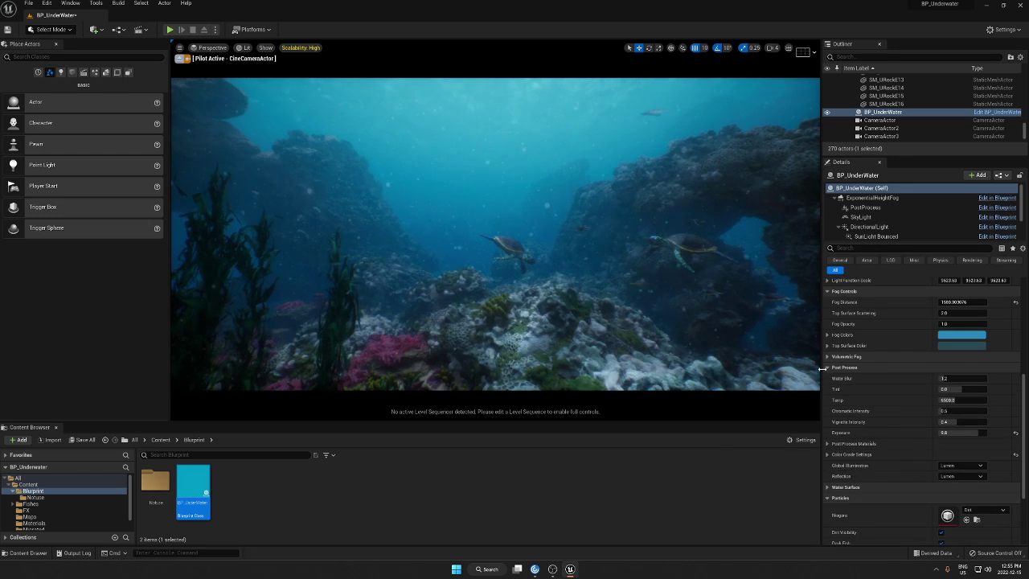
pyautogui.click(831, 368)
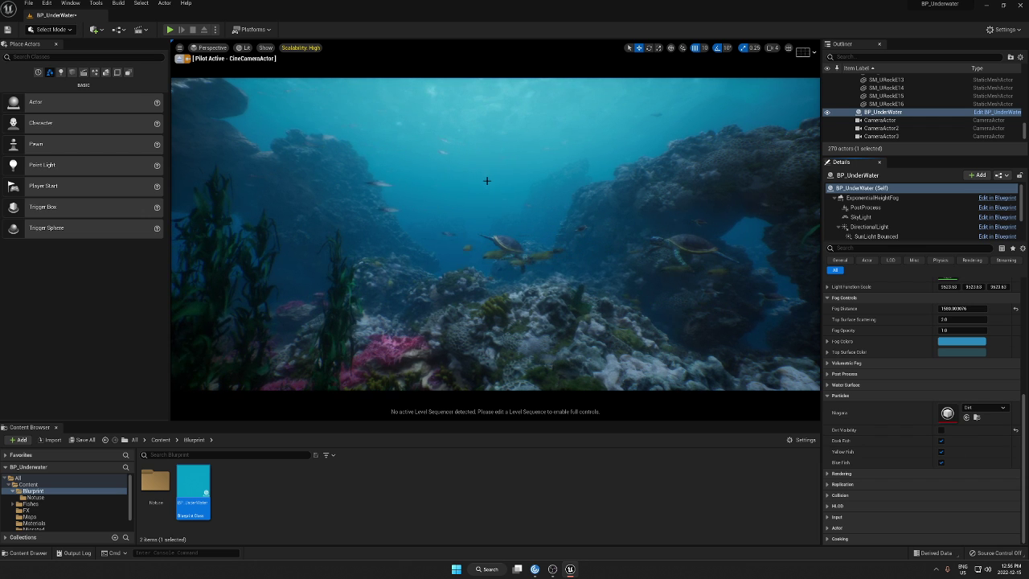
# Step: Toggle the Dark, Yellow and Blue Fish visibility checkboxes, ending with all three fish shown
pyautogui.click(942, 451)
pyautogui.click(941, 462)
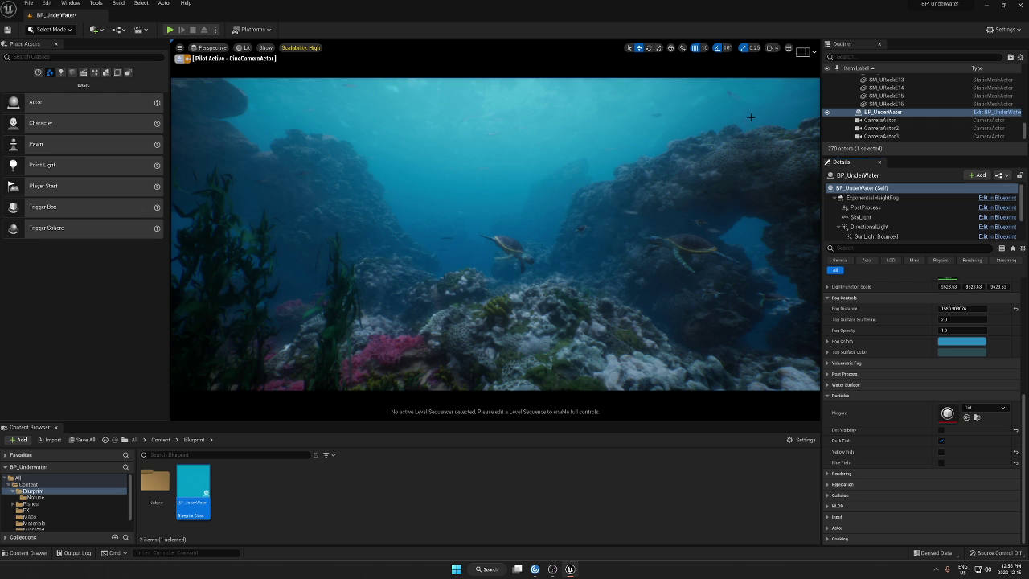
pyautogui.click(941, 440)
pyautogui.click(941, 452)
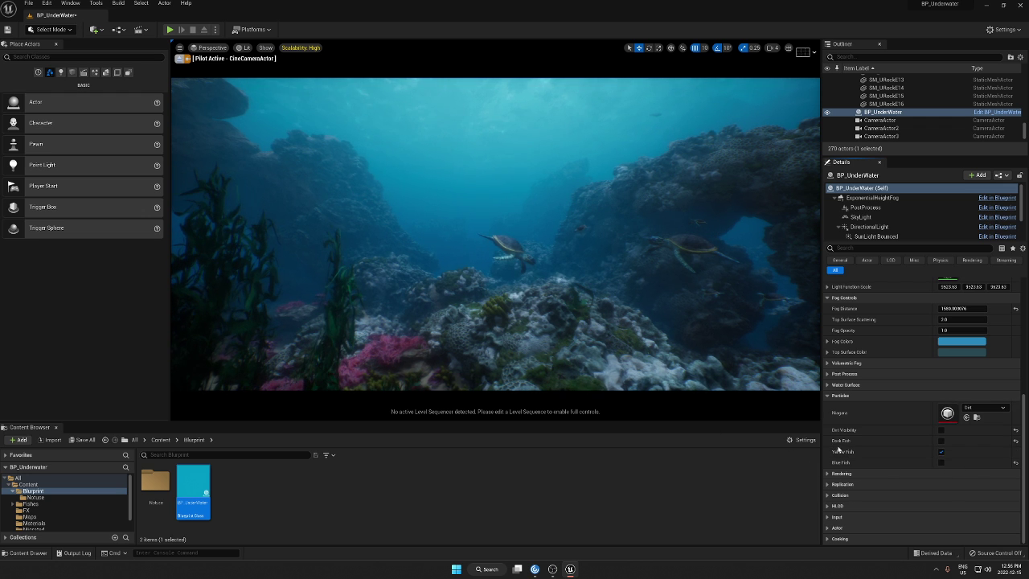
pyautogui.click(941, 452)
pyautogui.click(941, 462)
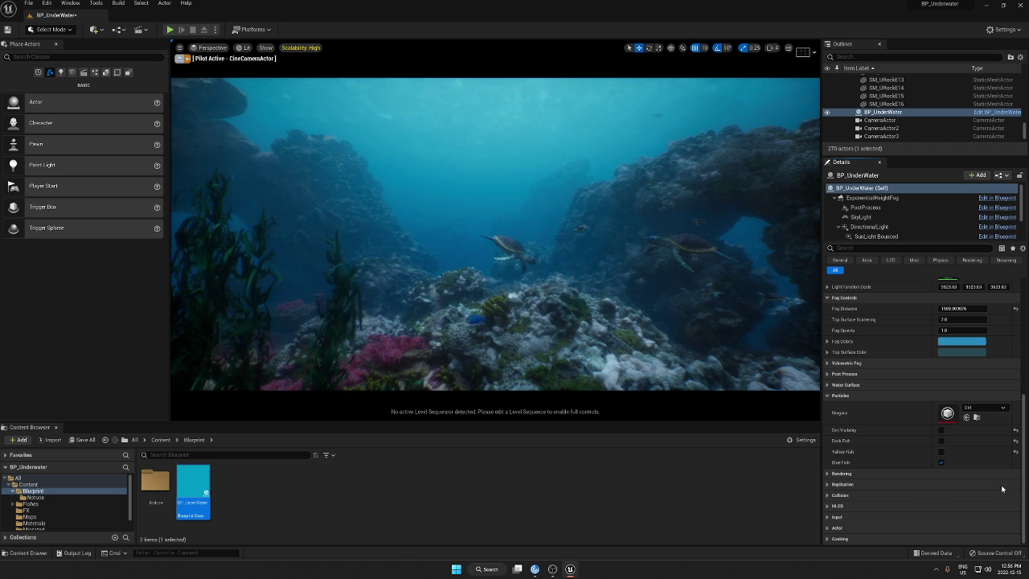
pyautogui.click(941, 441)
pyautogui.click(941, 452)
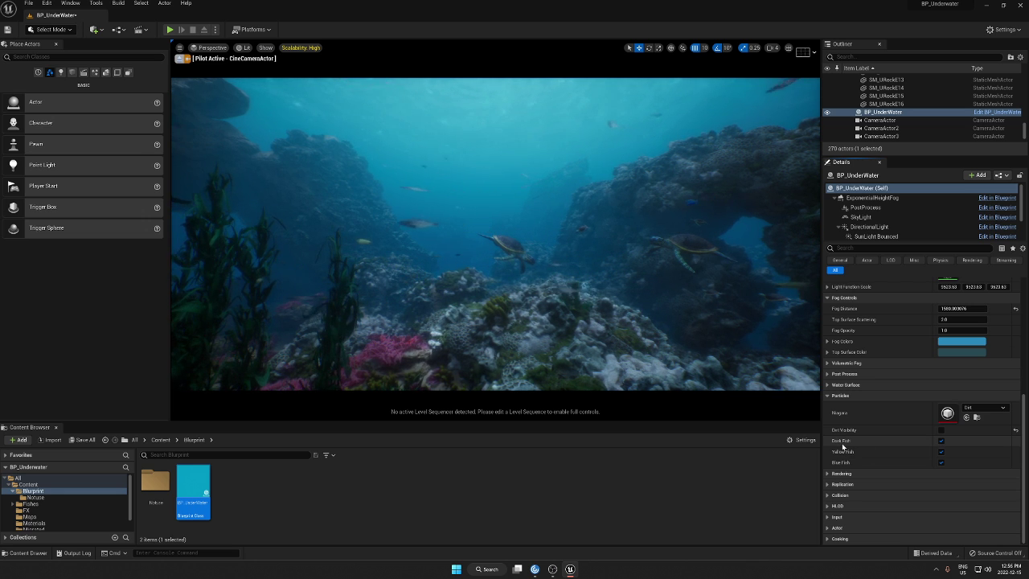
# Step: Turn Dirt Visibility back on, collapse Particles and re-maximize the editor window
pyautogui.click(941, 430)
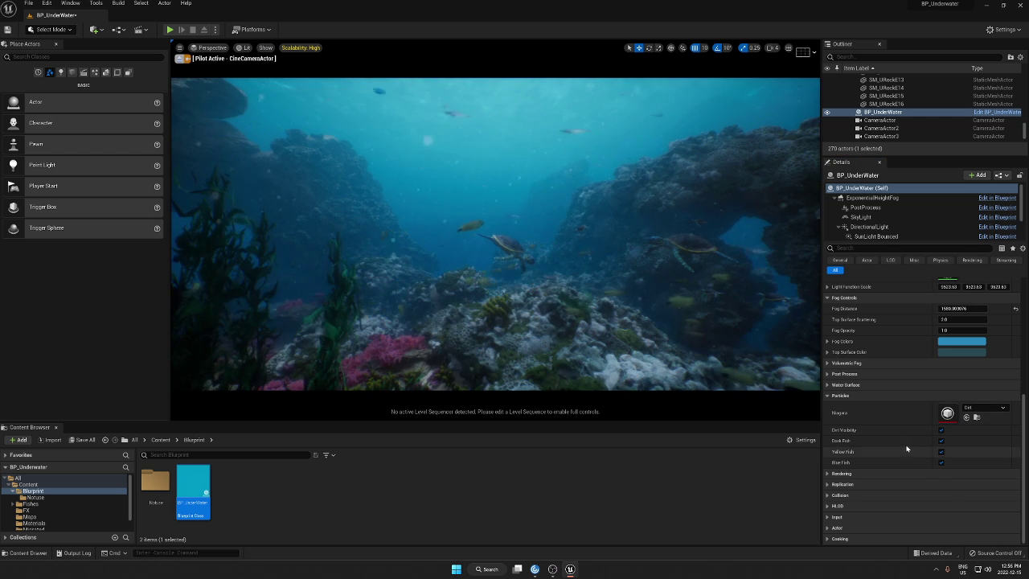
pyautogui.click(830, 395)
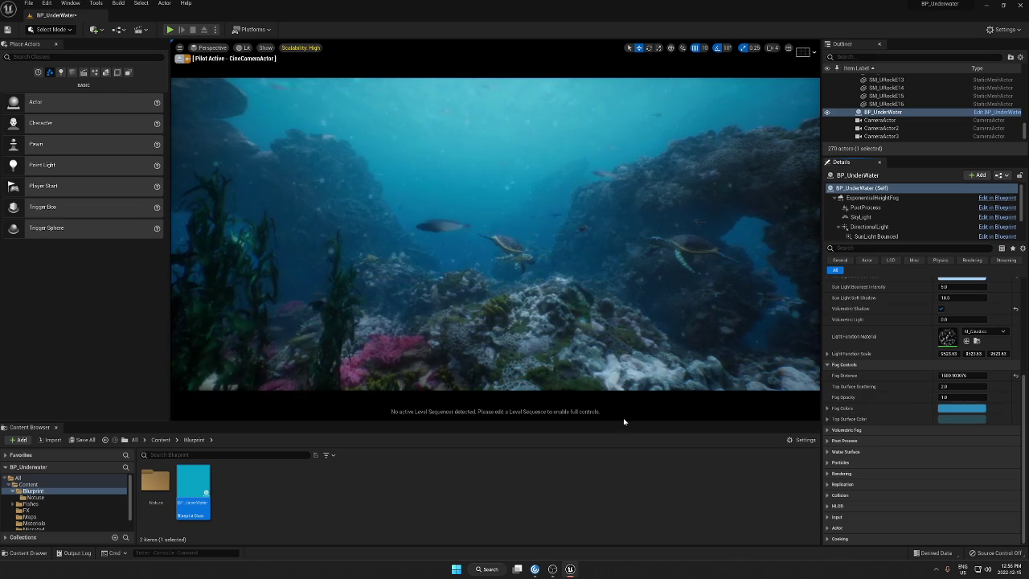
pyautogui.press('super+Down')
pyautogui.doubleClick(863, 16)
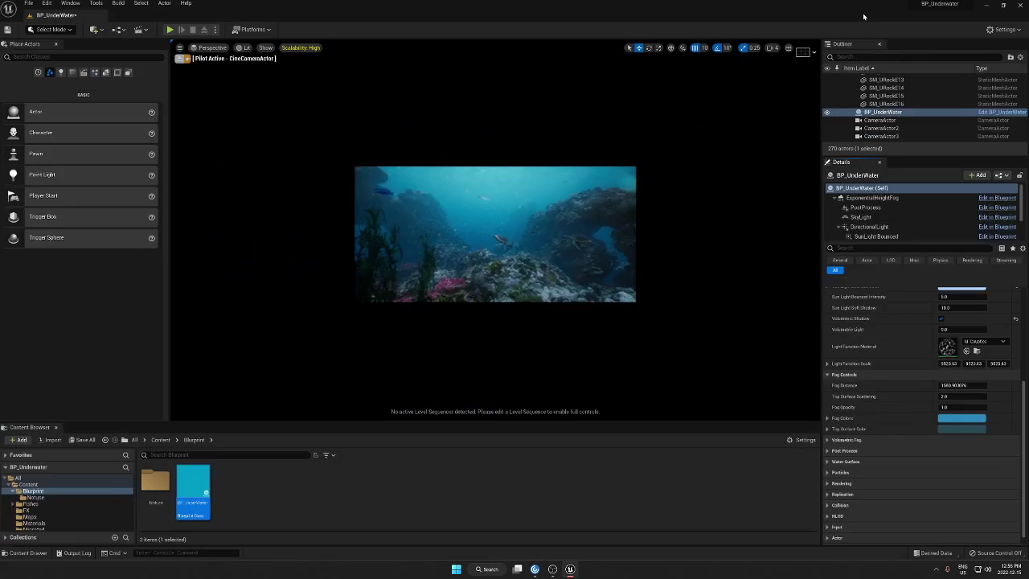